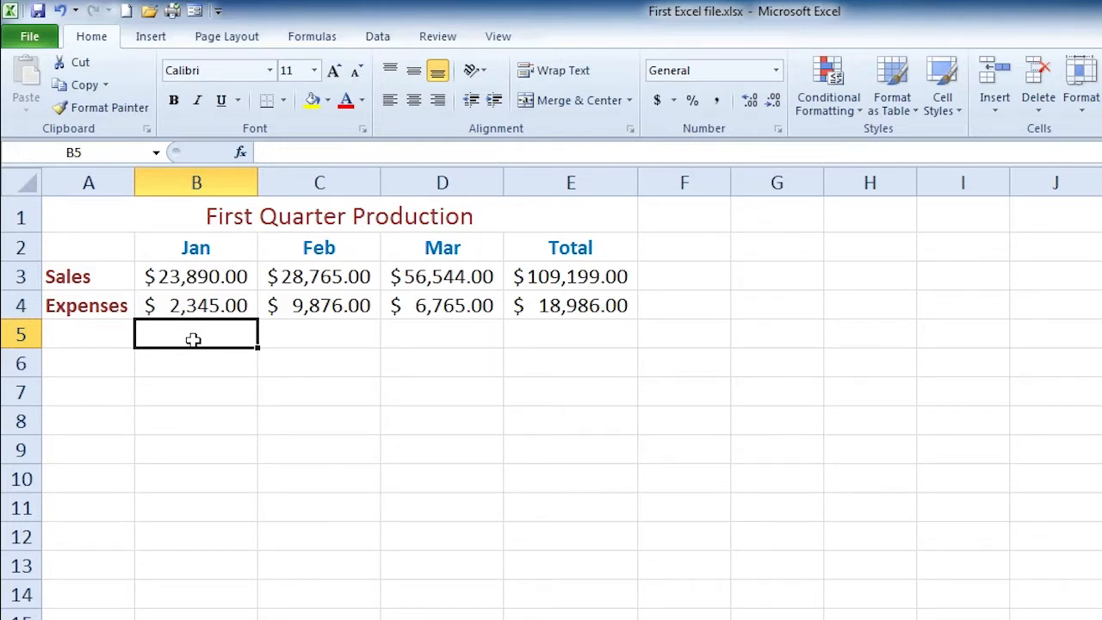
- Calculate January's profit in B5 with the formula =B3-B4 and label the row Profit in A5
type("=")
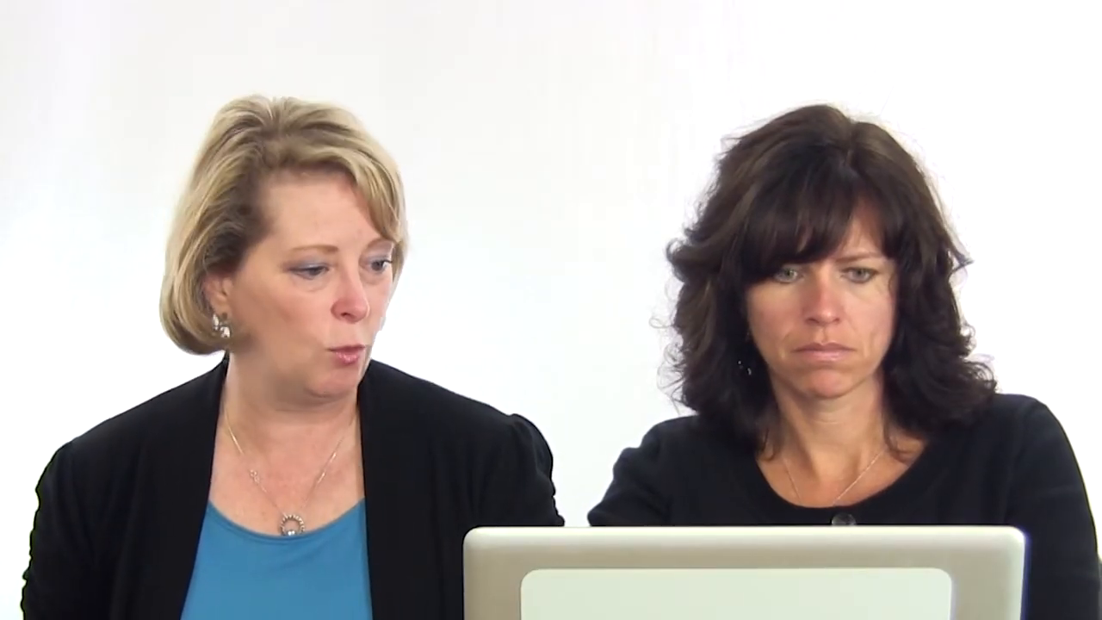
type("b3-b4")
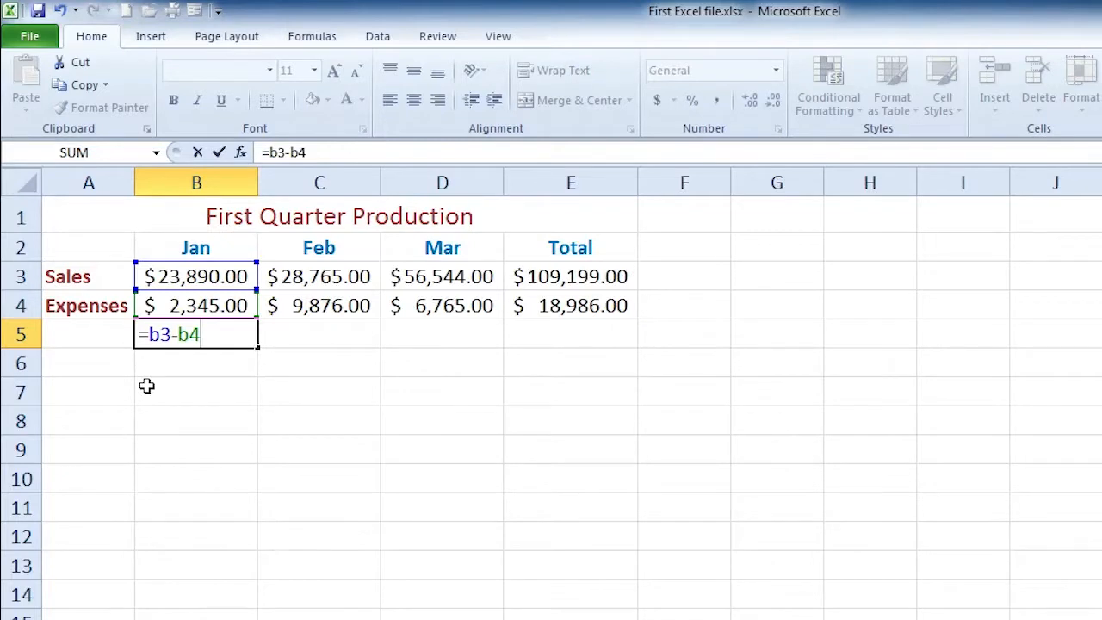
key("Return")
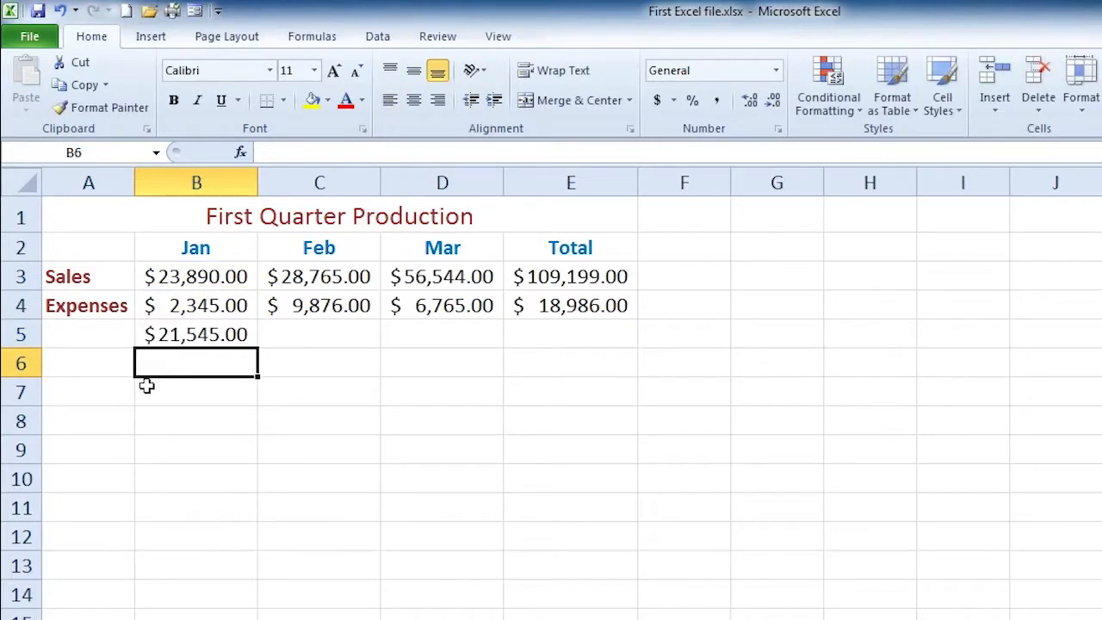
left_click(94, 326)
type("Profit")
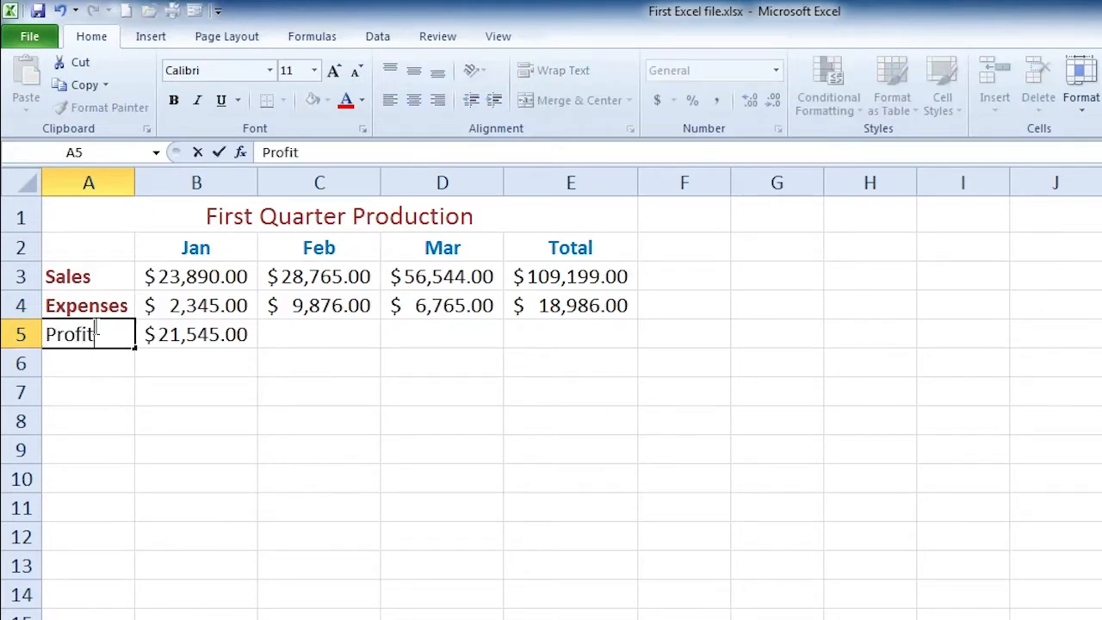
key("Return")
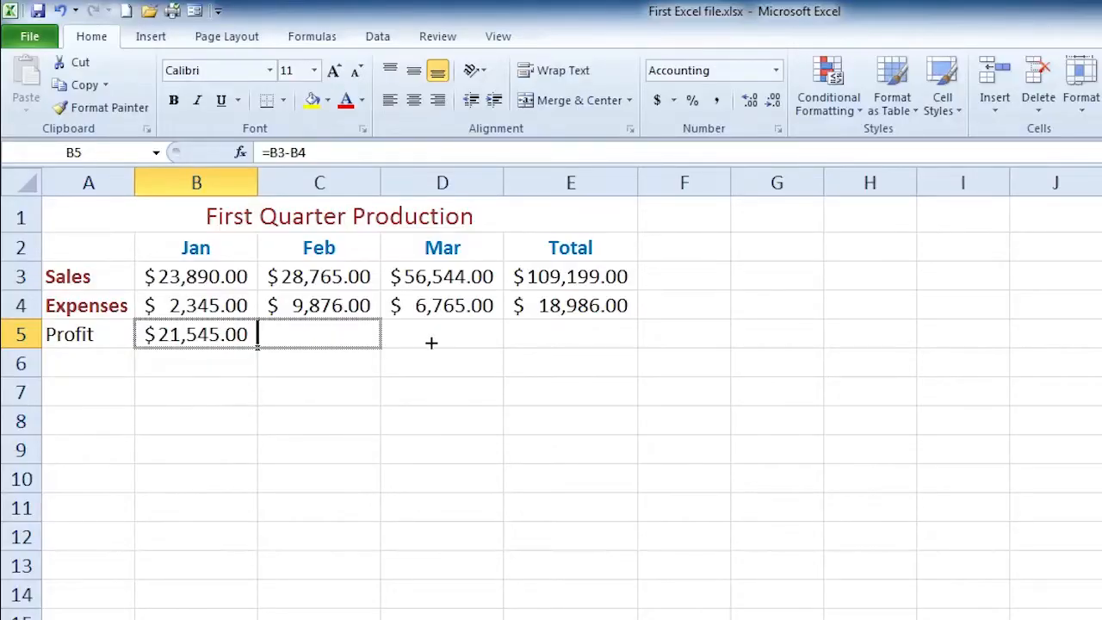
- Fill the January profit formula across row 5 through E5 and review the formulas in the Profit row and Total column
left_click_drag(432, 342, 591, 341)
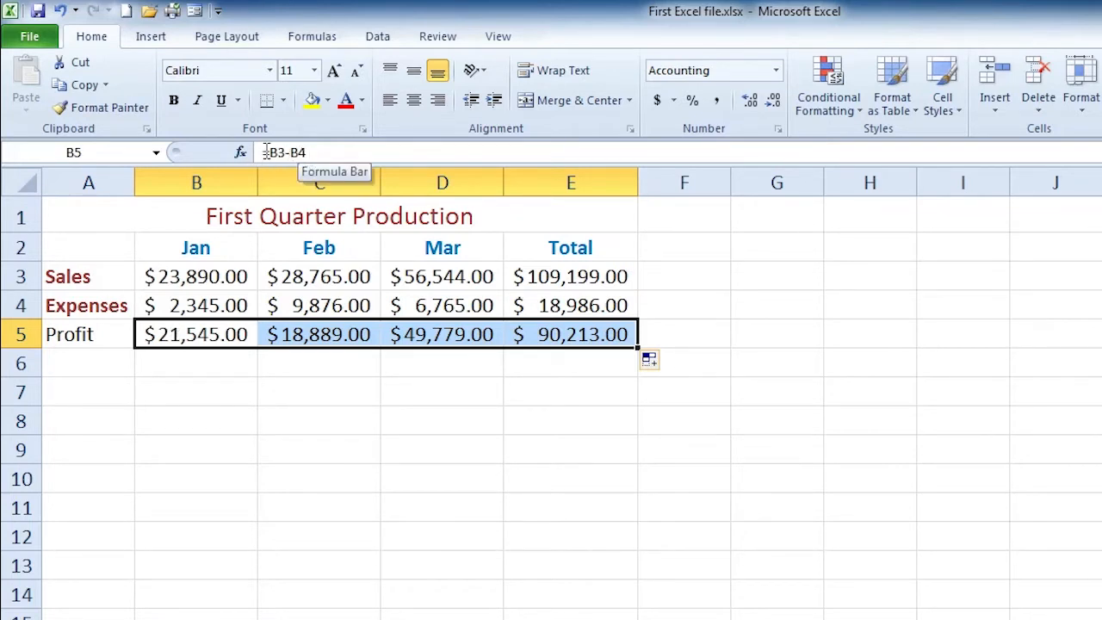
left_click(215, 336)
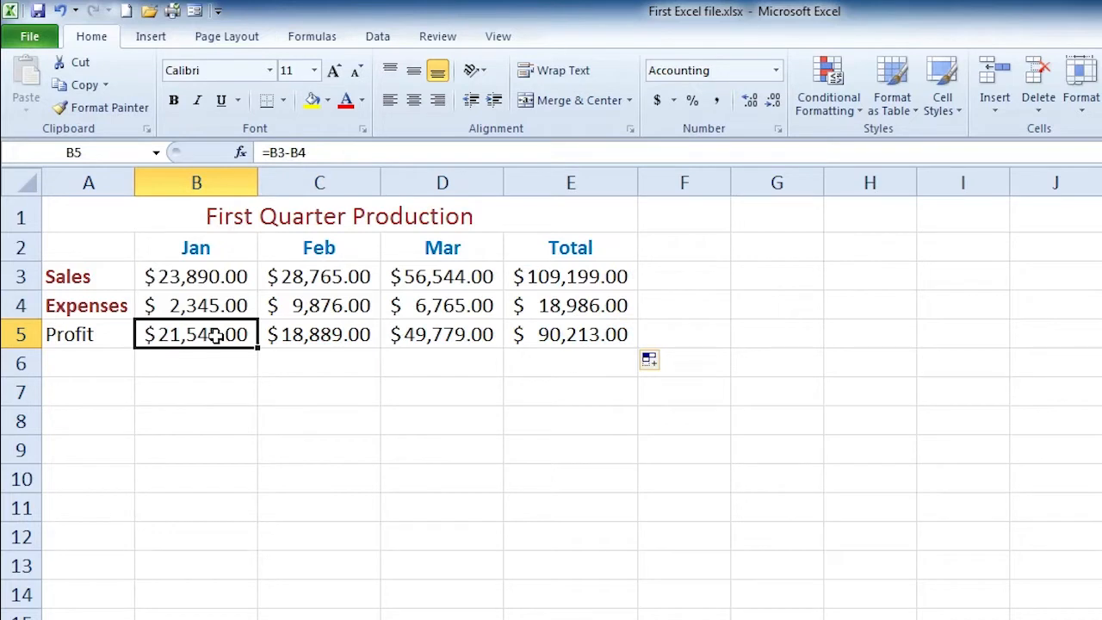
left_click(333, 340)
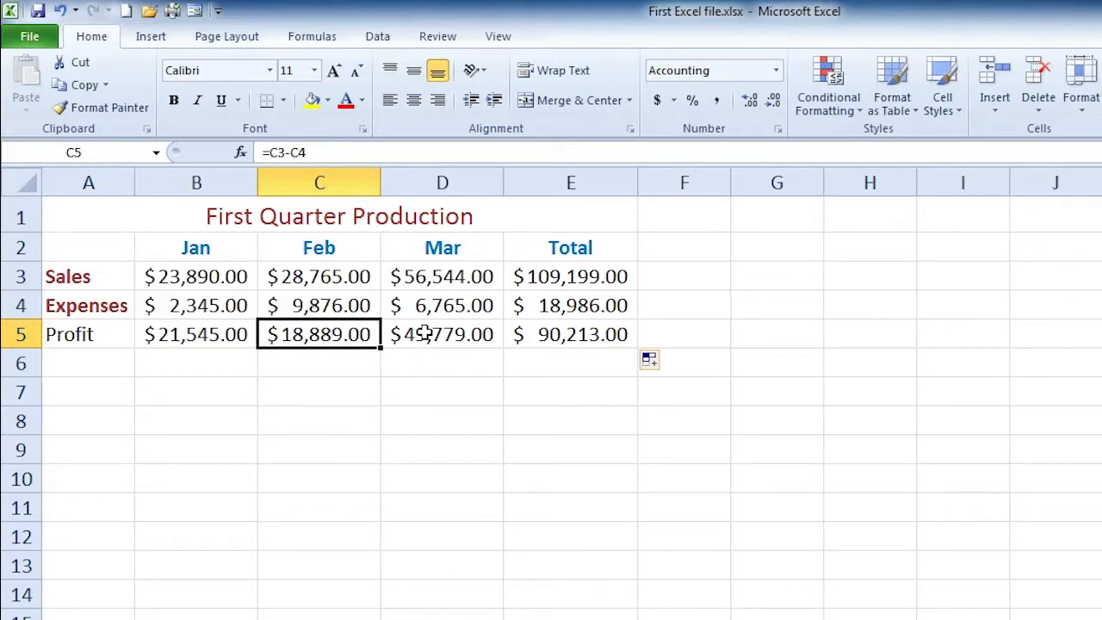
left_click(425, 335)
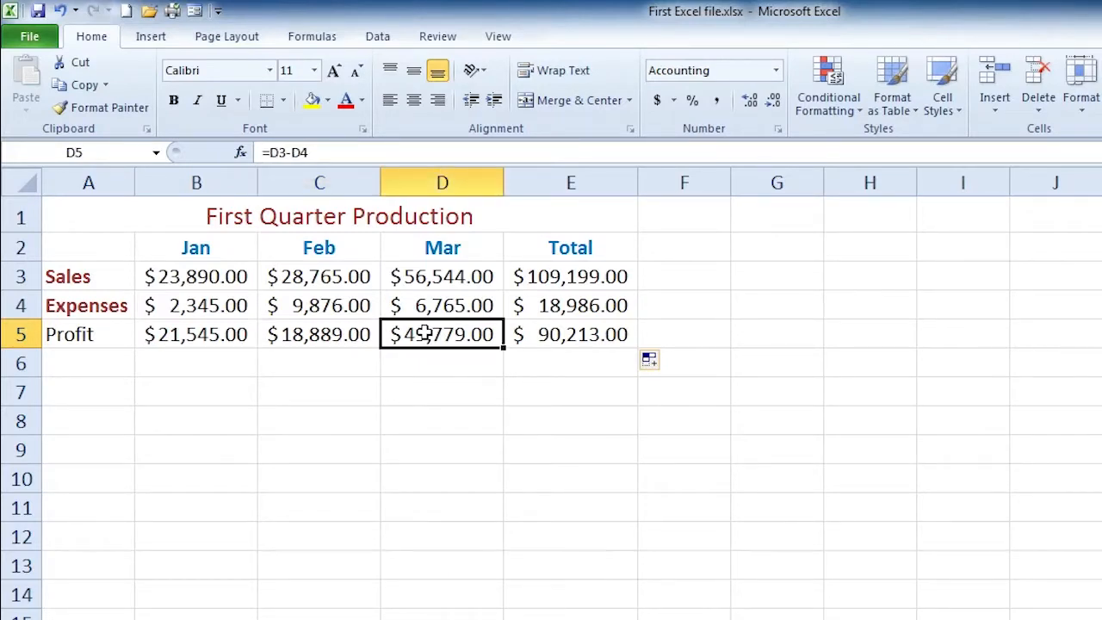
left_click(537, 340)
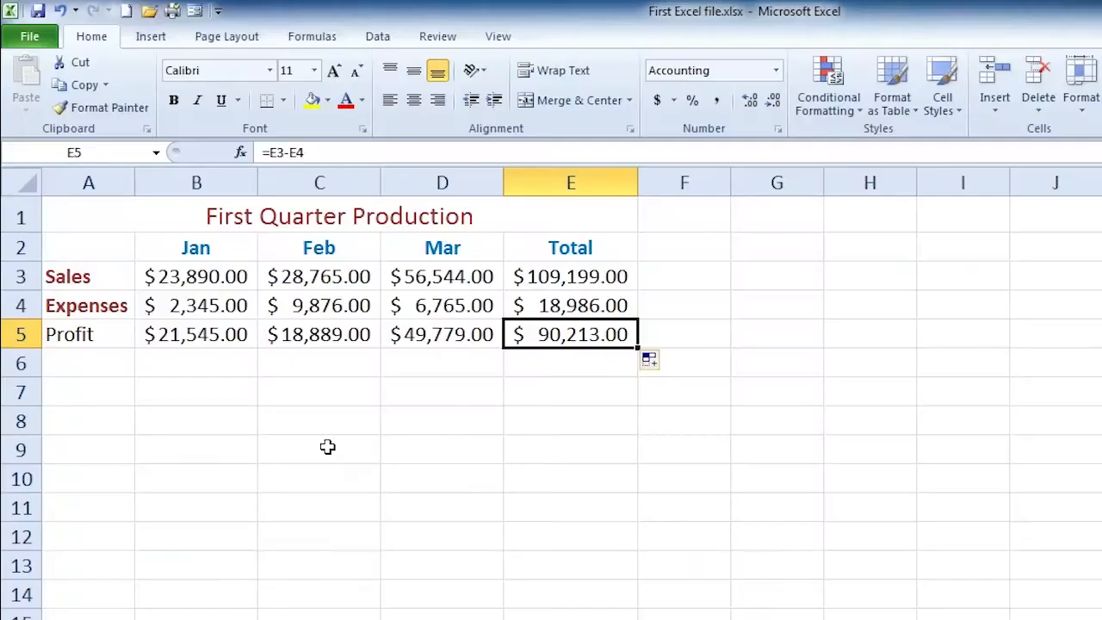
left_click(581, 285)
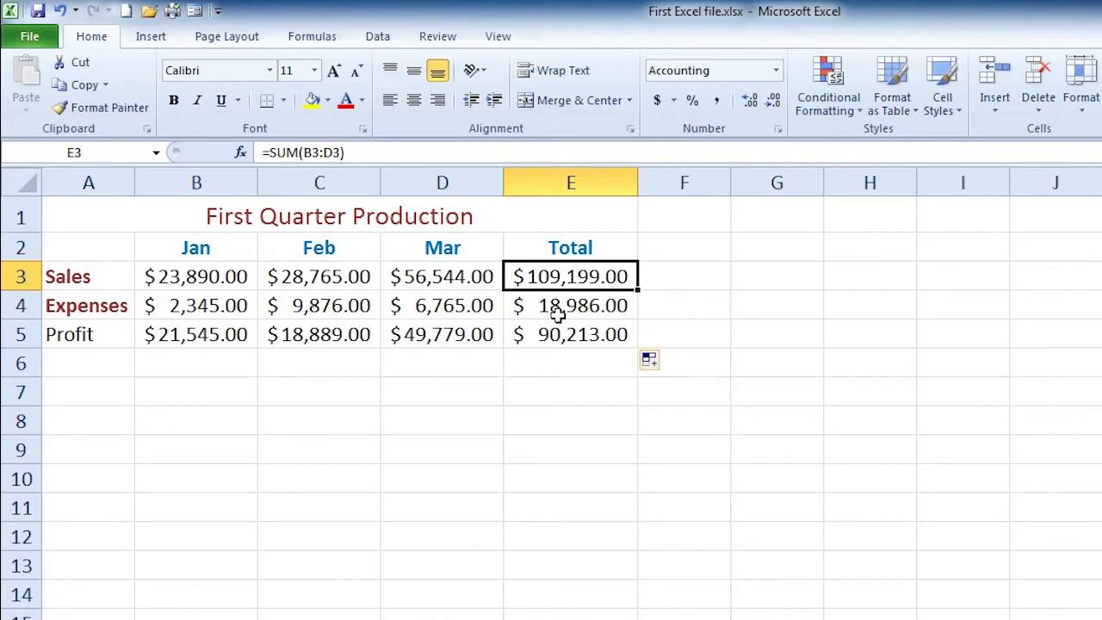
left_click(558, 316)
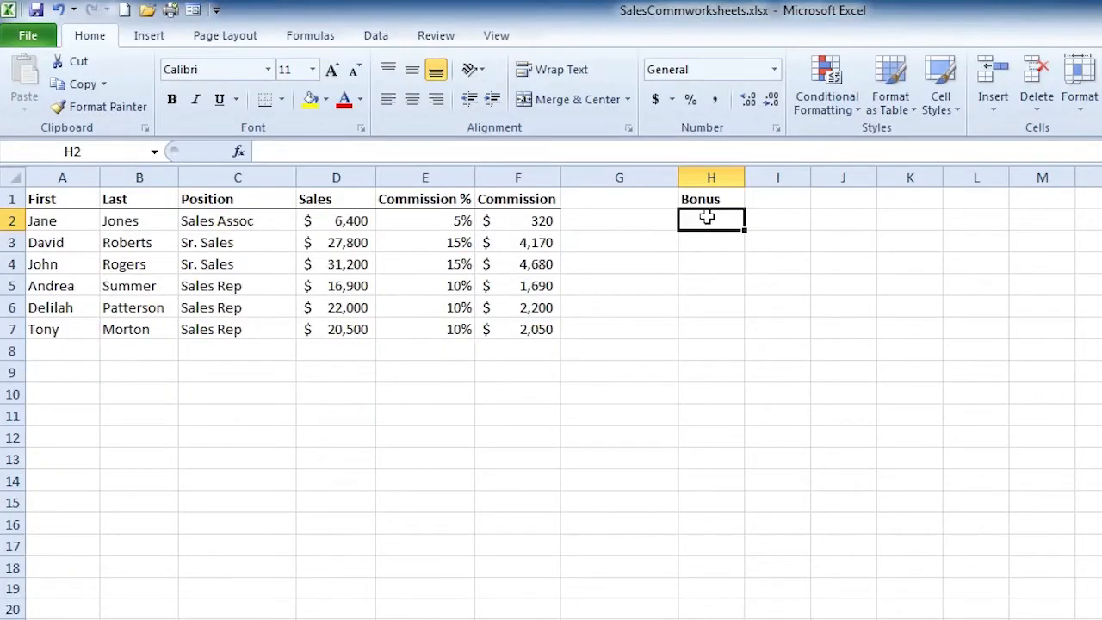
- Enter a bonus of 200 in H2 and extend the commission formula in F2 to =D2*E2+H2
type("200")
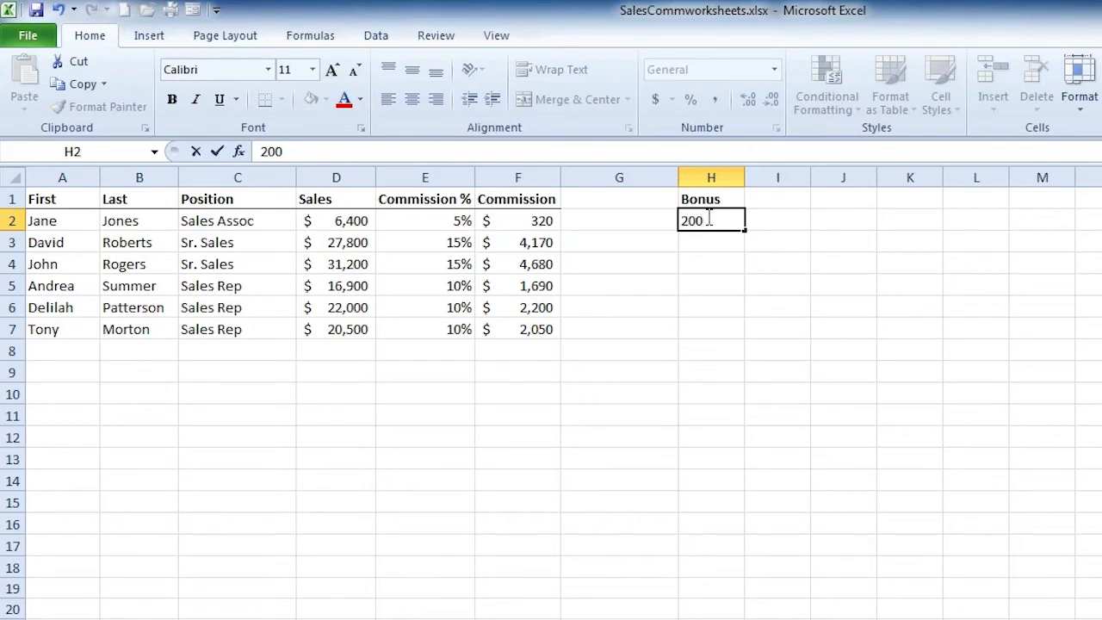
key("Return")
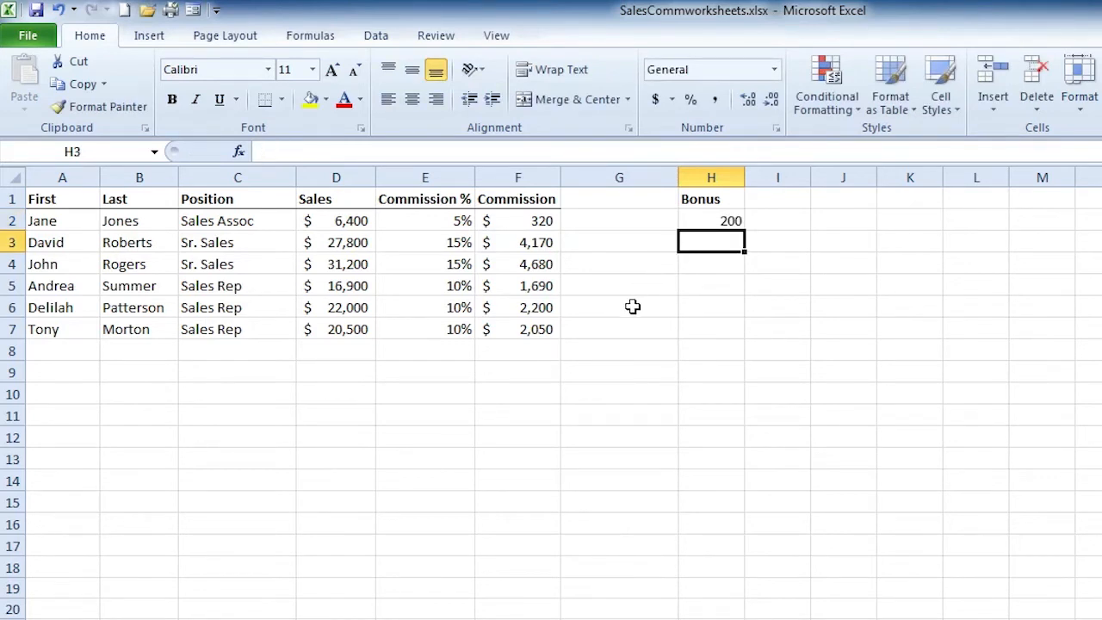
left_click(529, 220)
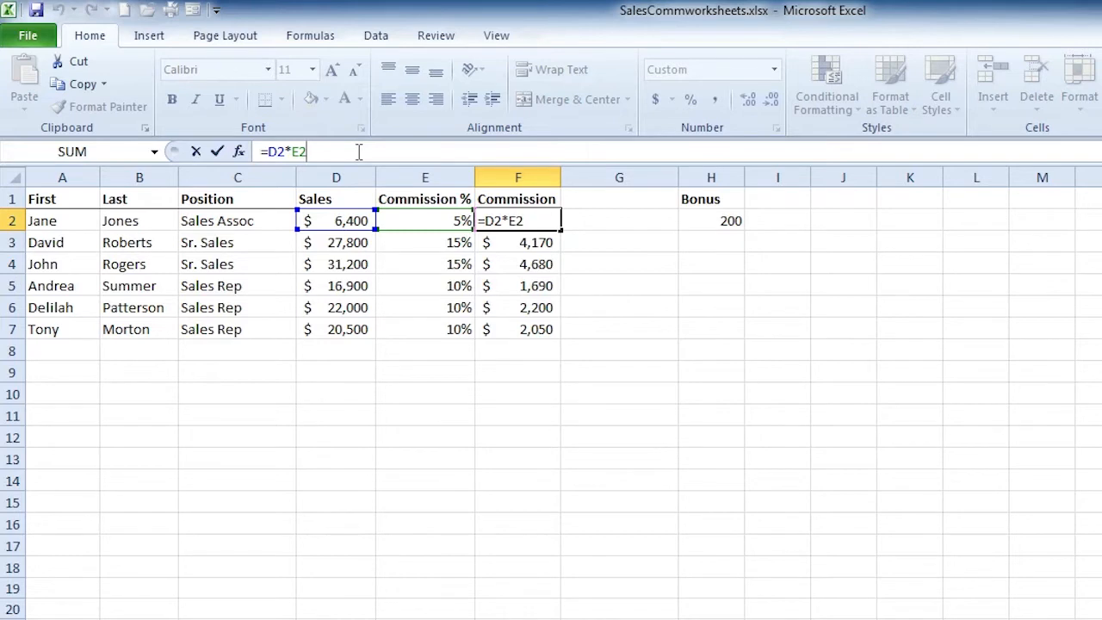
type("+h2")
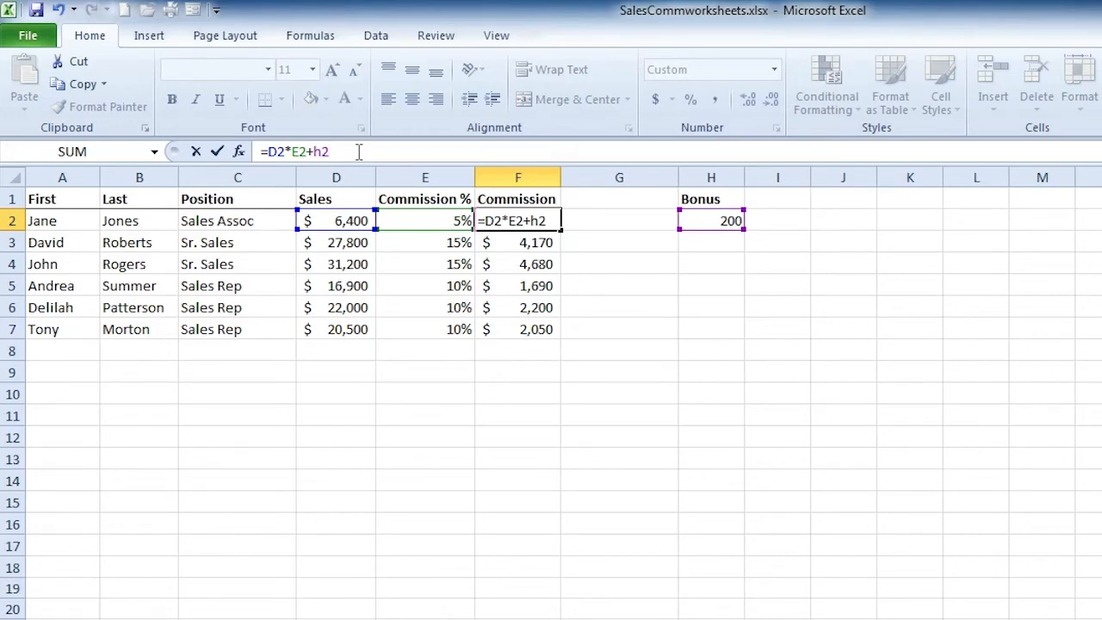
key("Return")
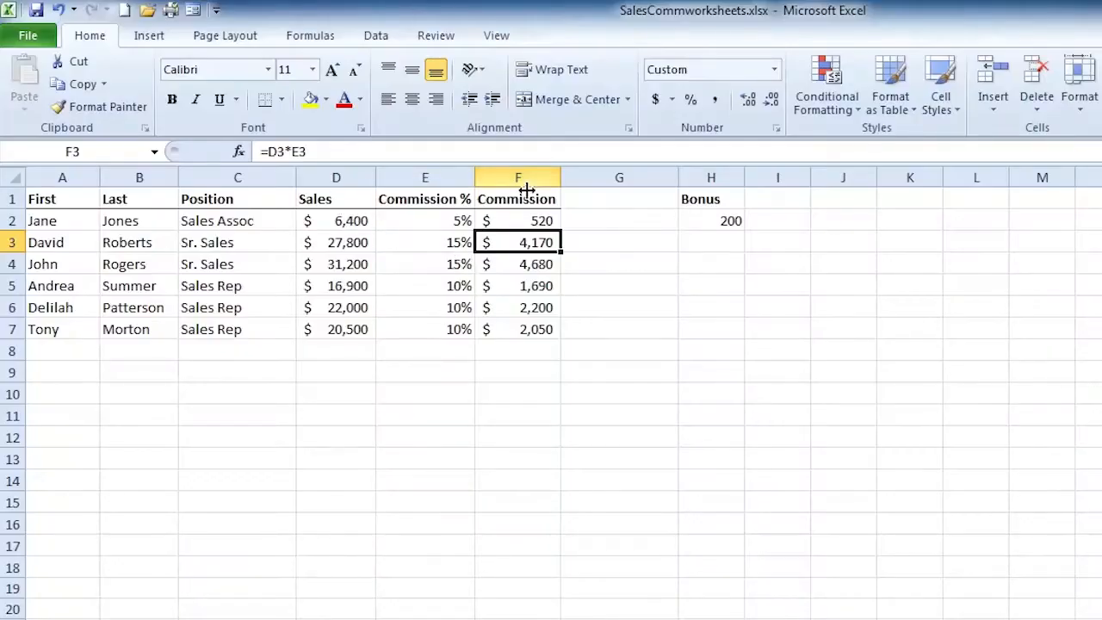
- Fill the F2 commission formula down through F7 with its relative bonus reference and inspect the copy in F3
left_click(545, 221)
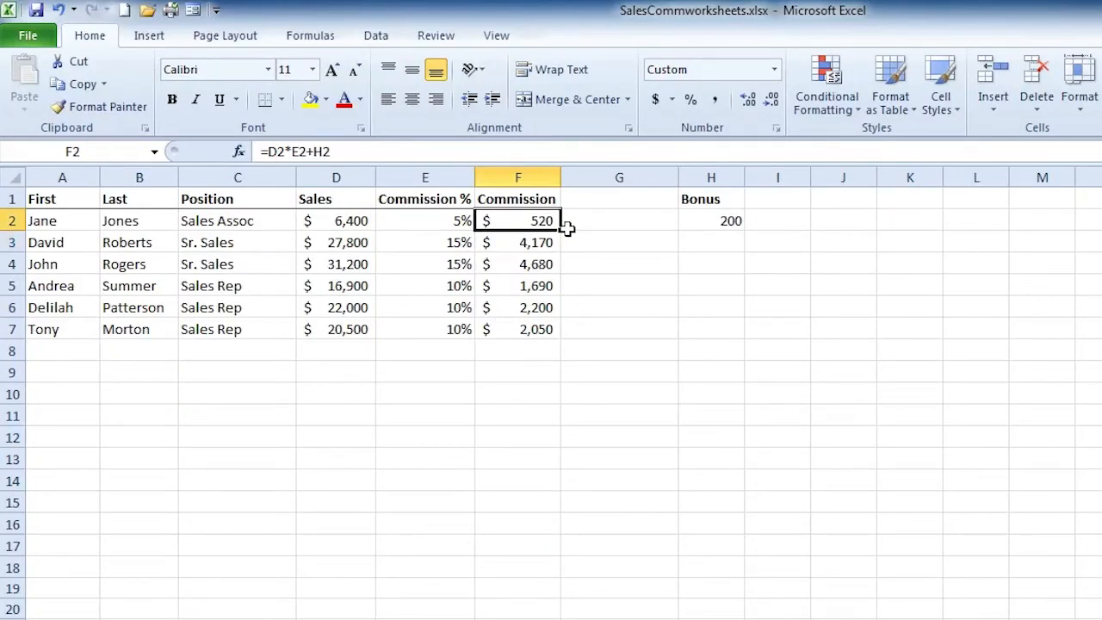
left_click_drag(560, 231, 554, 332)
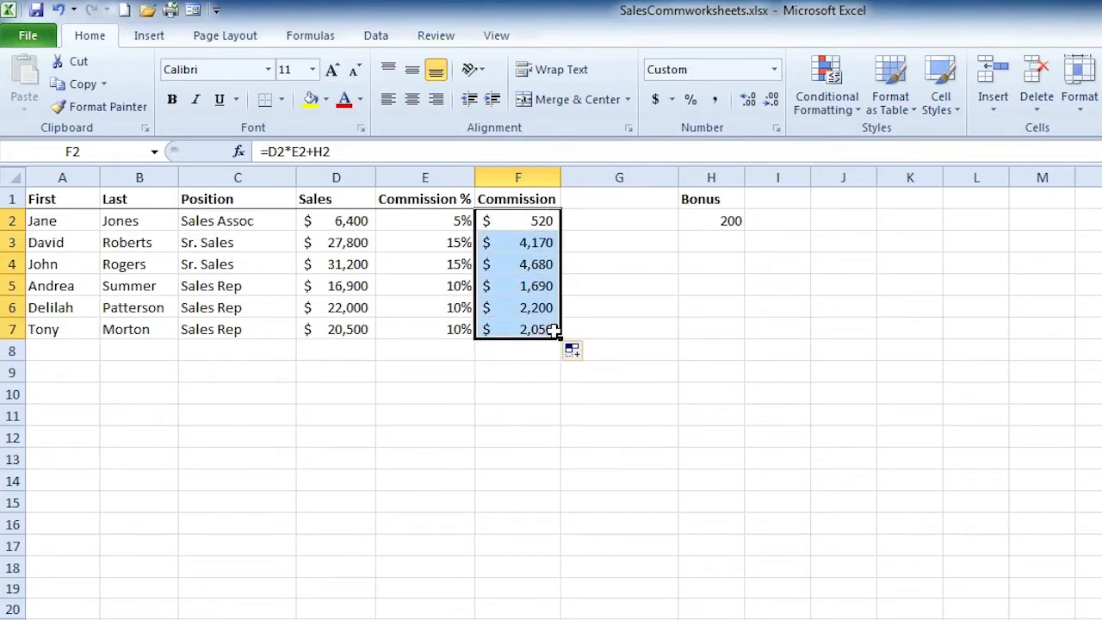
left_click(536, 244)
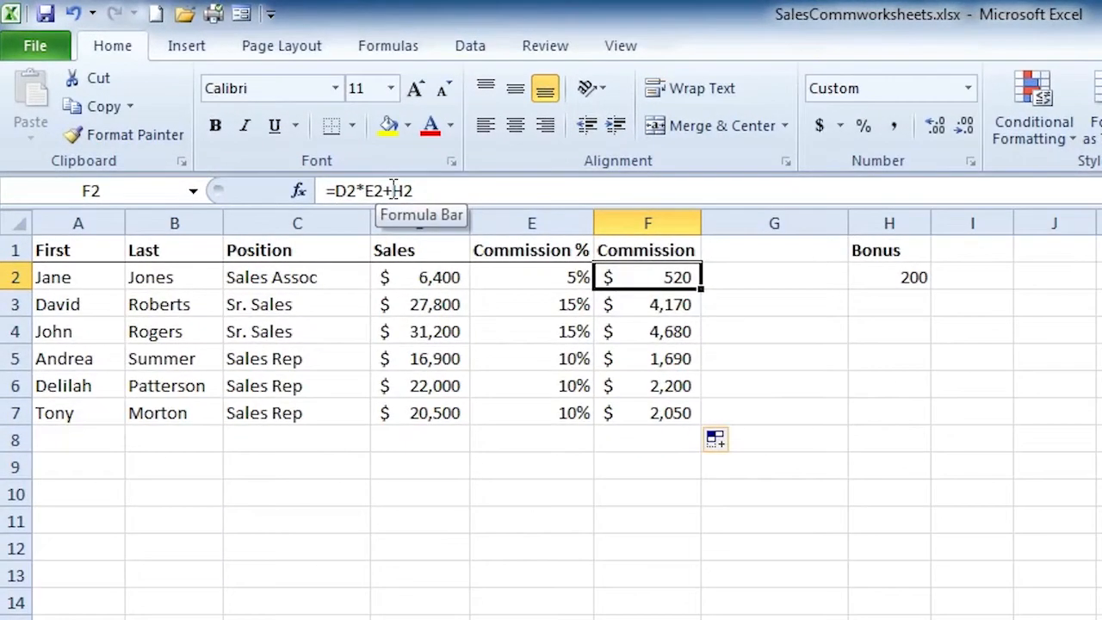
- Cycle the bonus reference in F2's commission formula through its reference types and commit it as the absolute reference $H$2
left_click(392, 190)
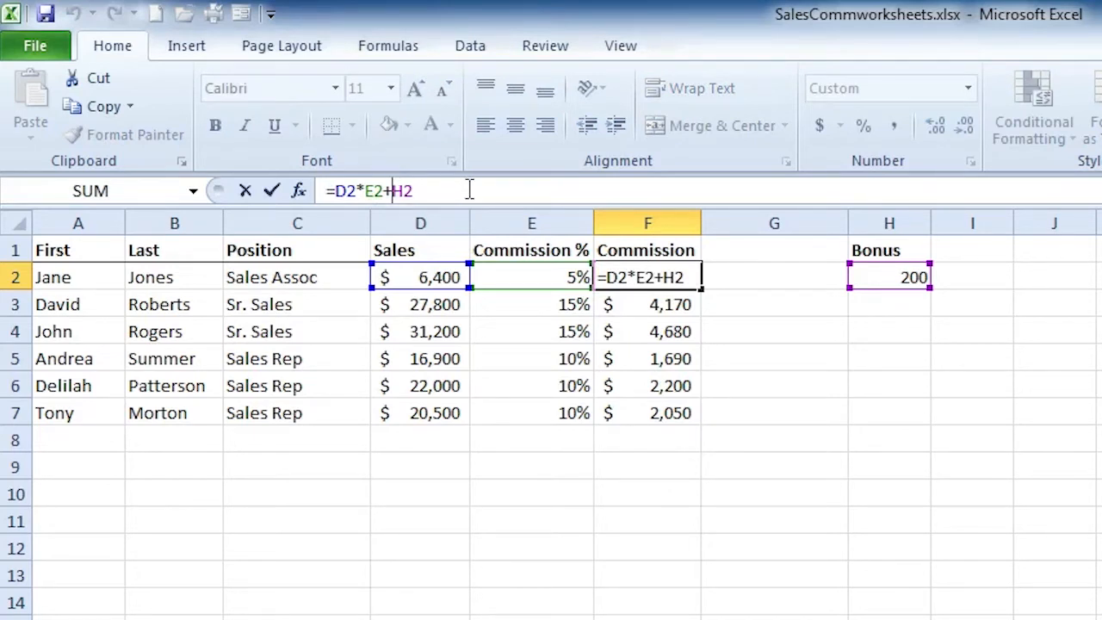
key("F4")
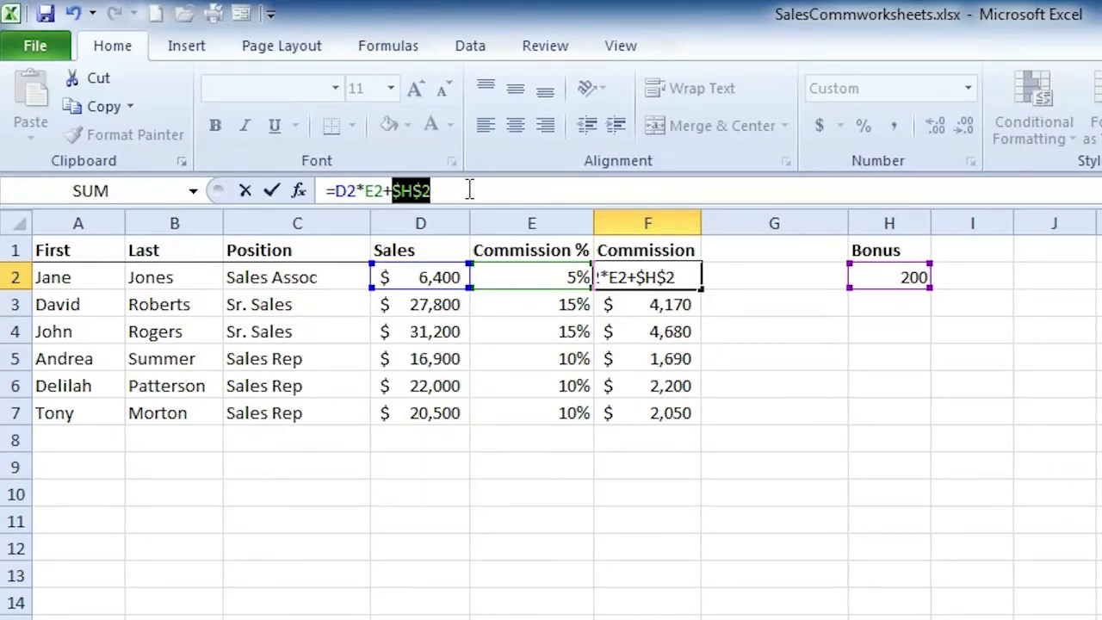
key("F4")
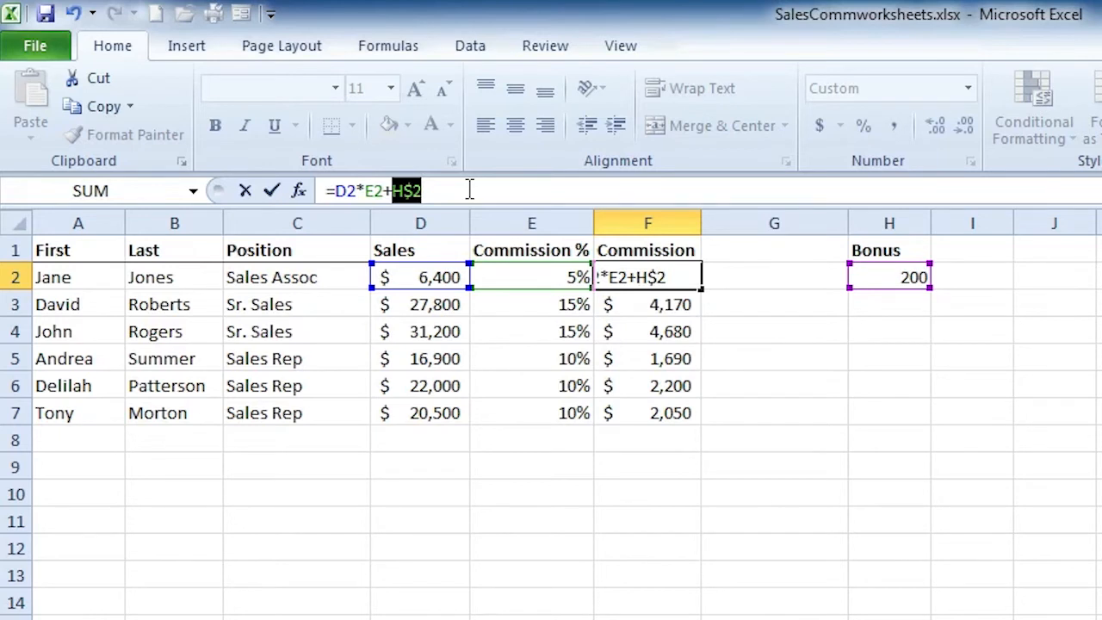
key("F4")
key("F4")
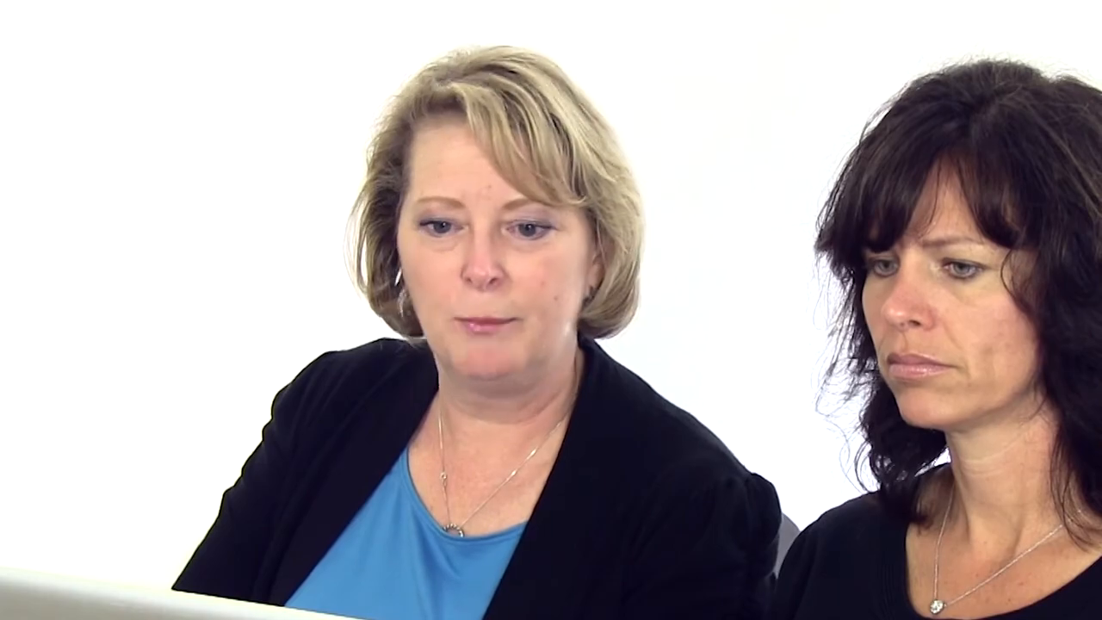
key("F4")
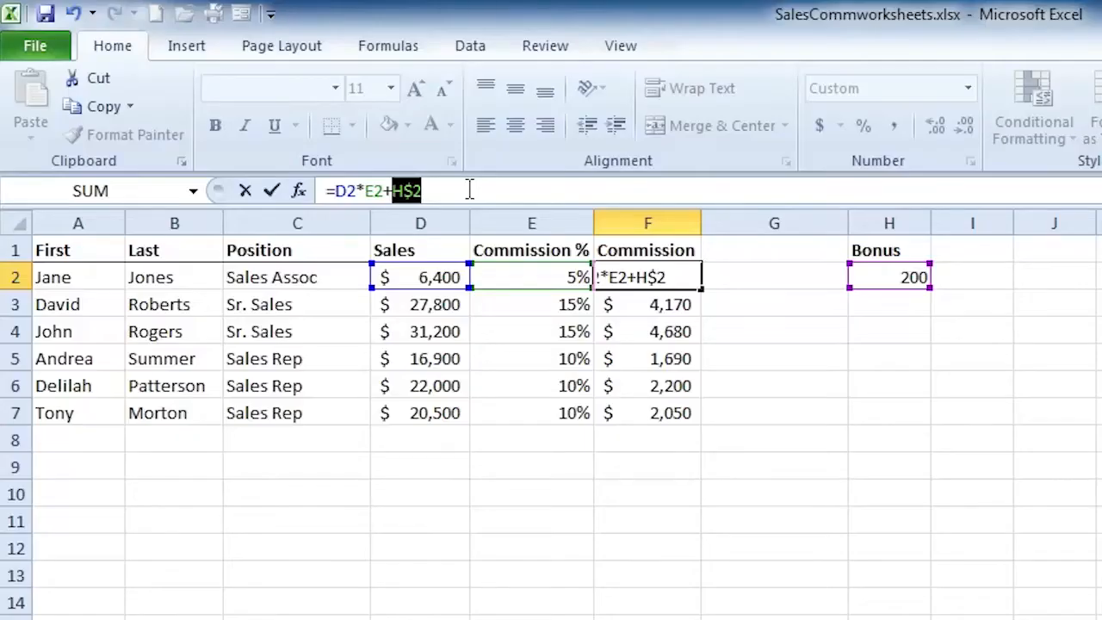
key("F4")
key("F4")
key("F4")
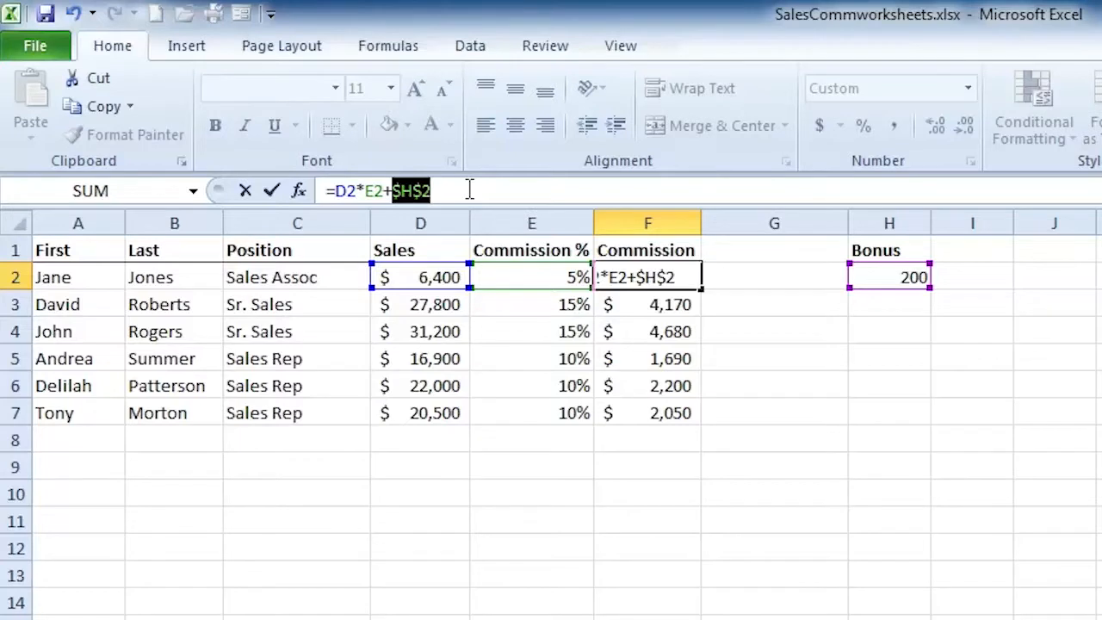
key("Return")
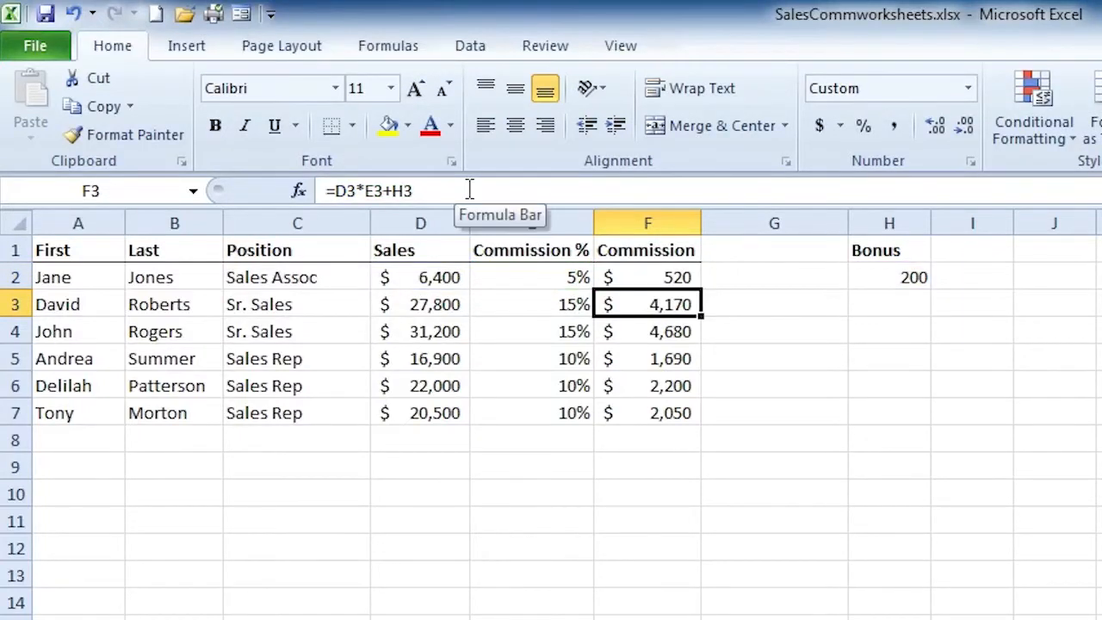
- Fill the F2 commission formula with the absolute bonus reference down through F7 and check the copied formulas
left_click(676, 276)
left_click_drag(703, 291, 701, 414)
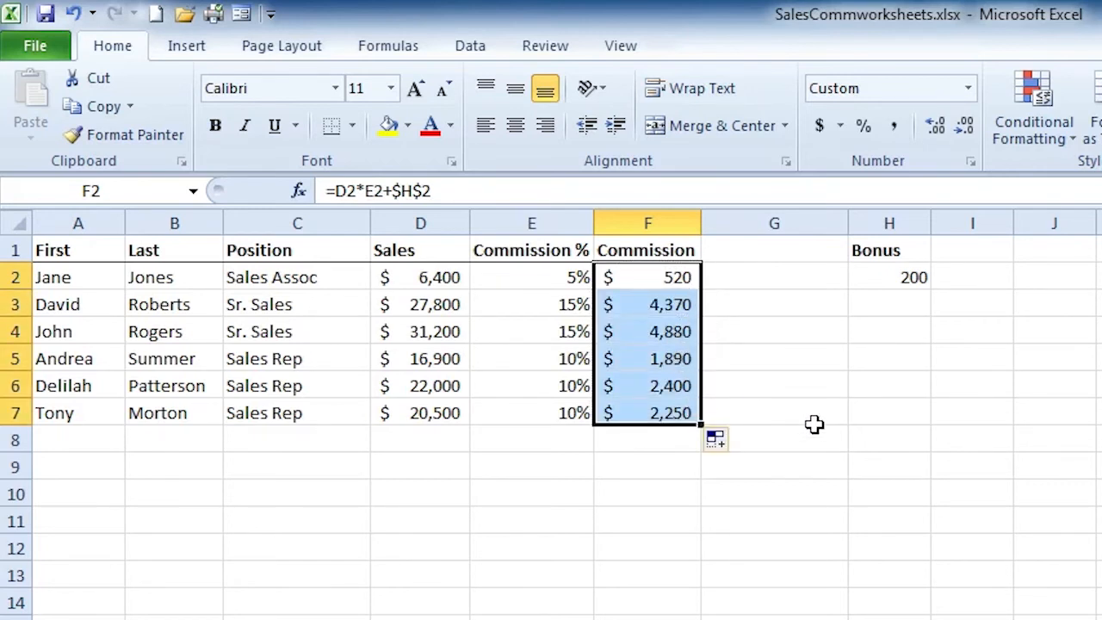
left_click(661, 302)
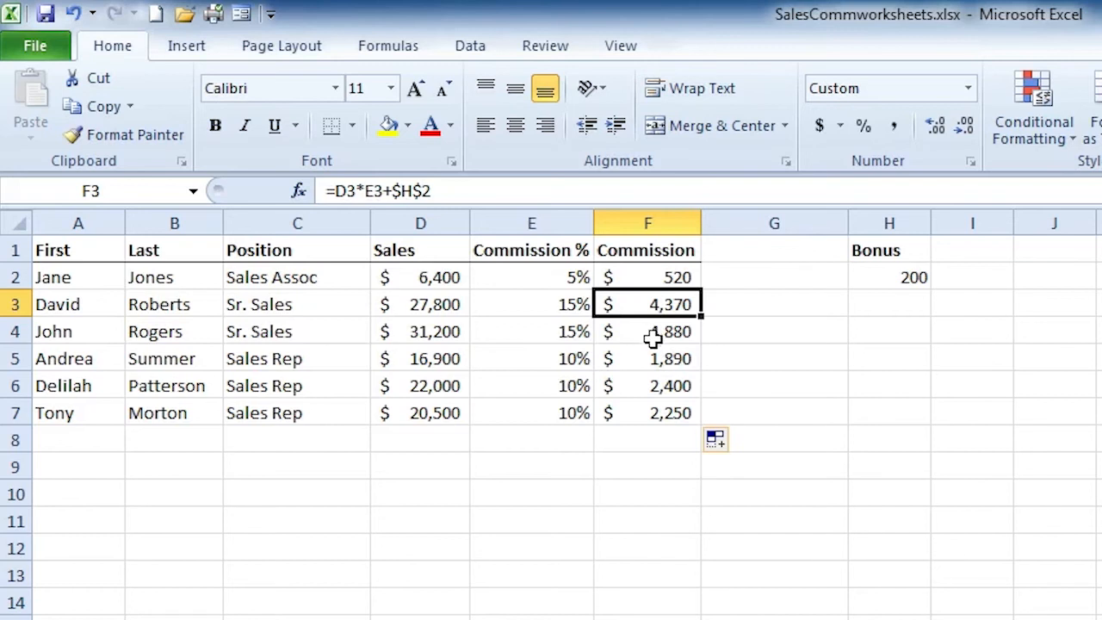
left_click(652, 335)
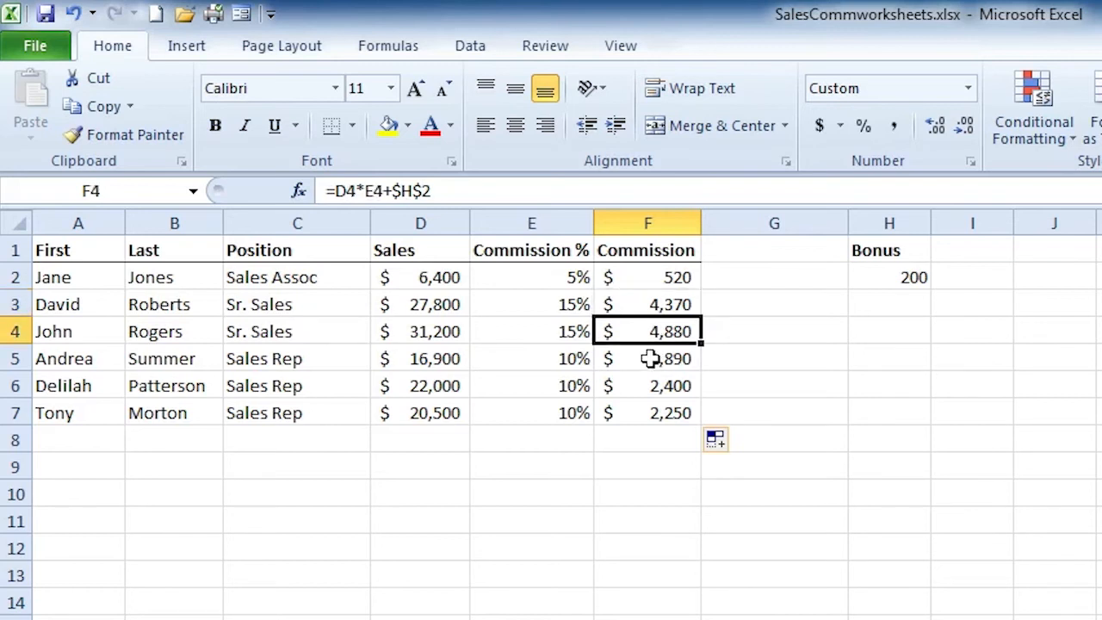
left_click(649, 360)
left_click(649, 381)
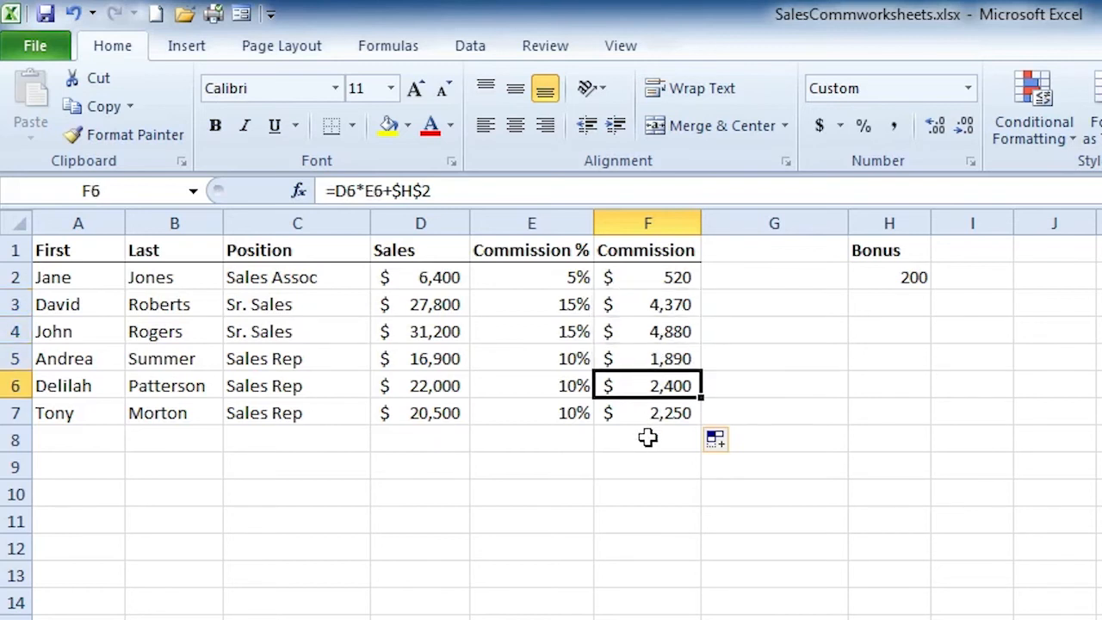